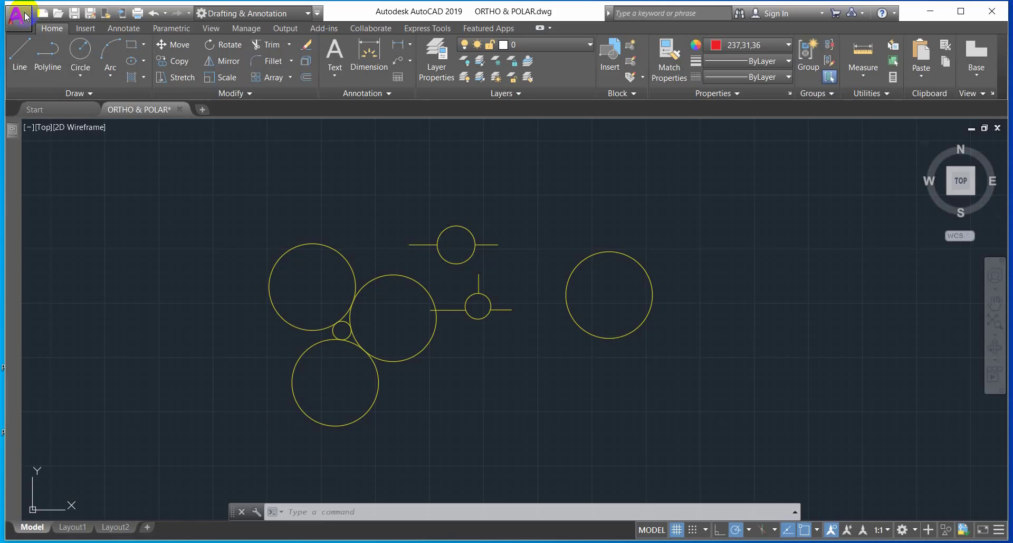
Open the Options dialog and look through its settings pages, from Display through Profiles and back to Files.
left_click(21, 15)
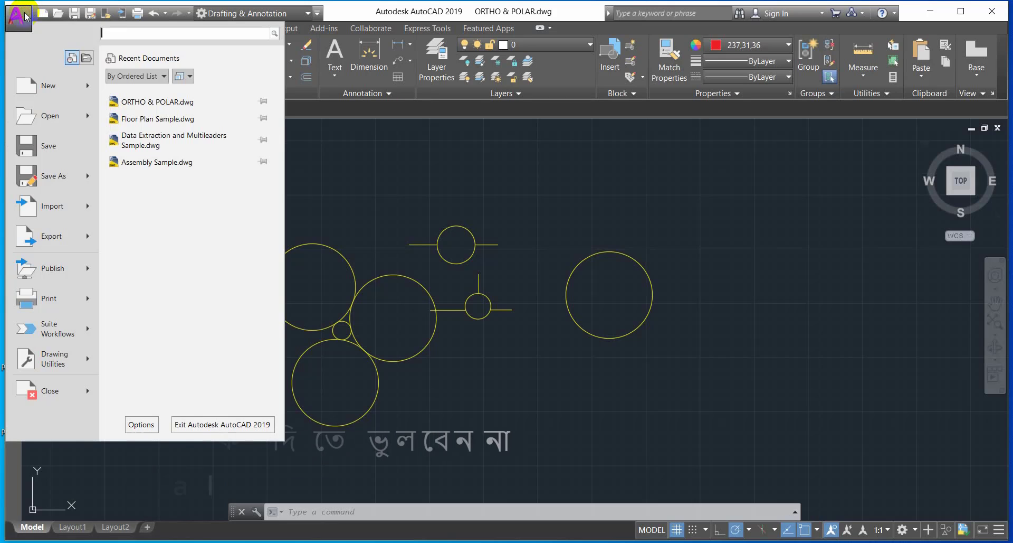
left_click(139, 425)
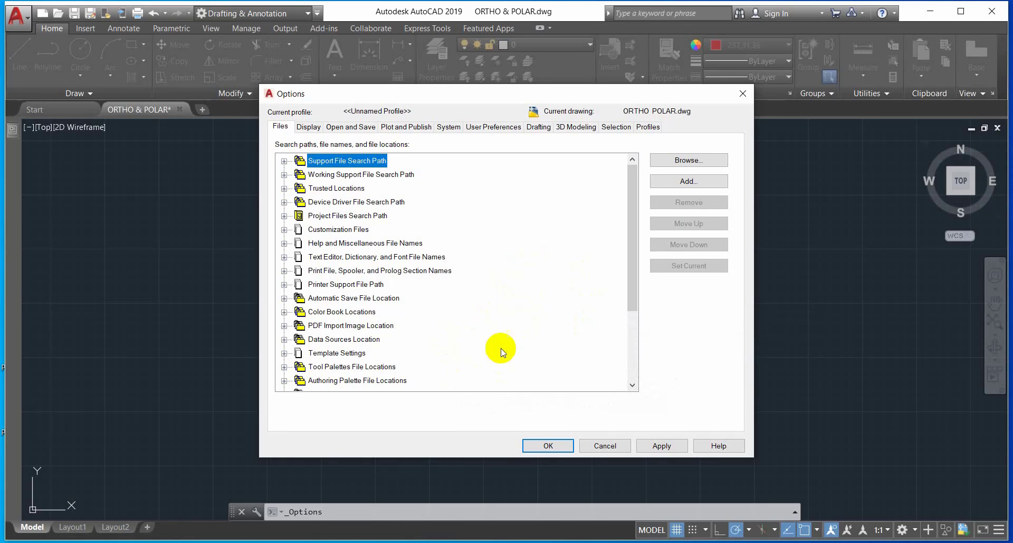
left_click(308, 127)
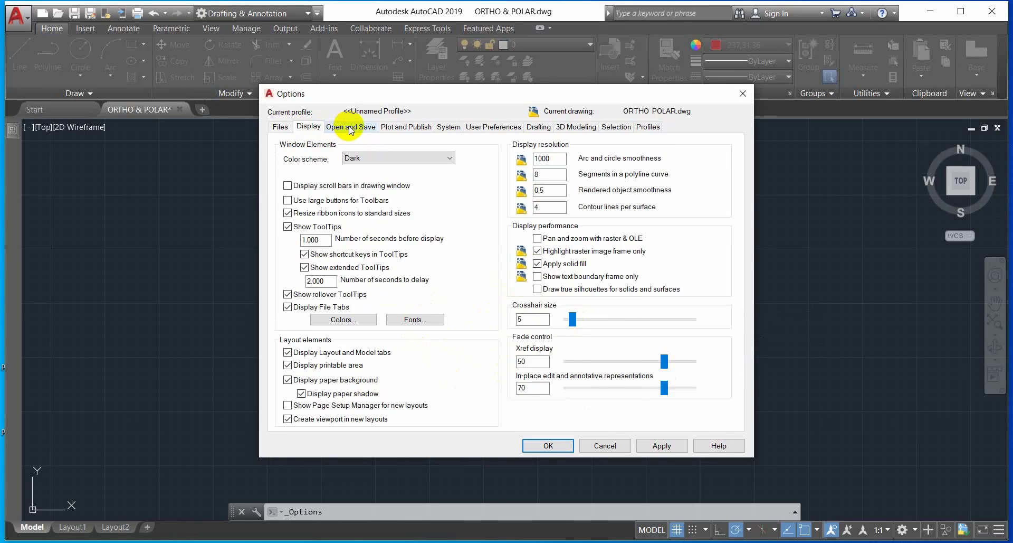
left_click(351, 126)
left_click(406, 126)
left_click(478, 126)
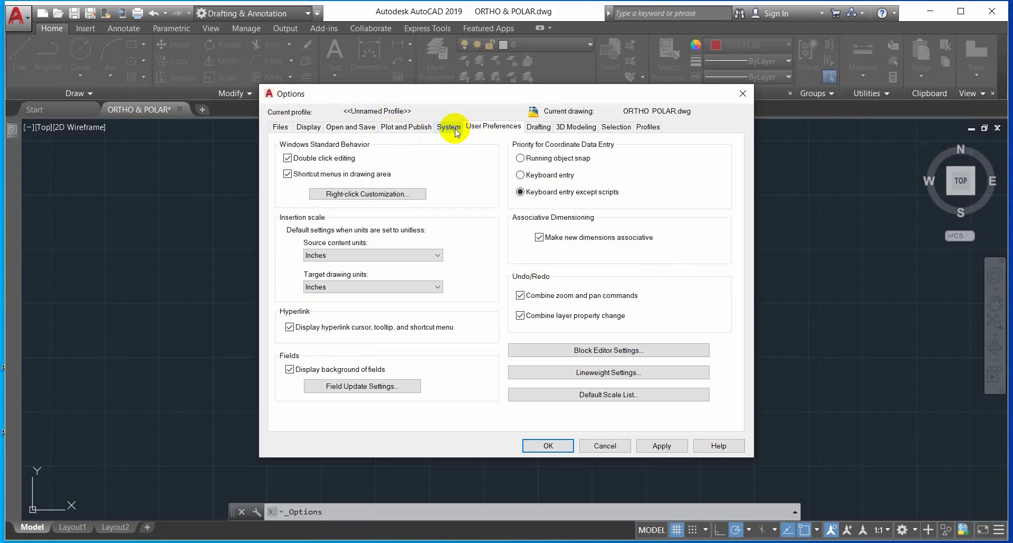
left_click(450, 127)
left_click(540, 128)
left_click(616, 127)
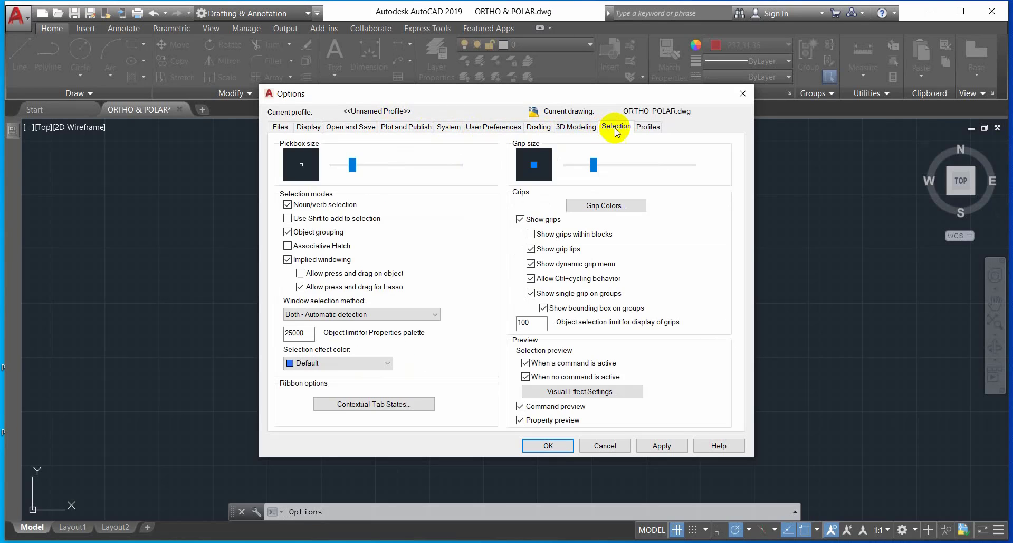
left_click(648, 126)
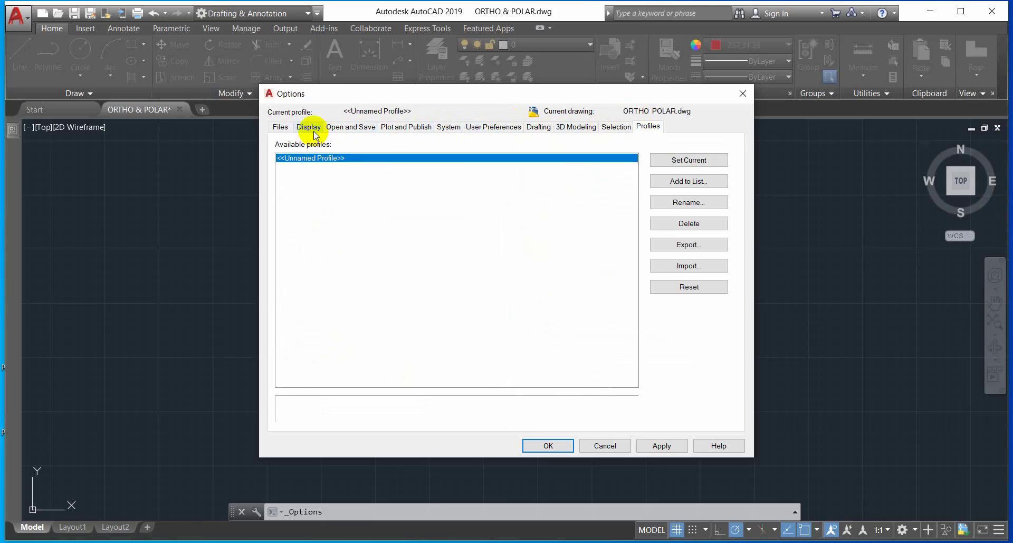
left_click(284, 132)
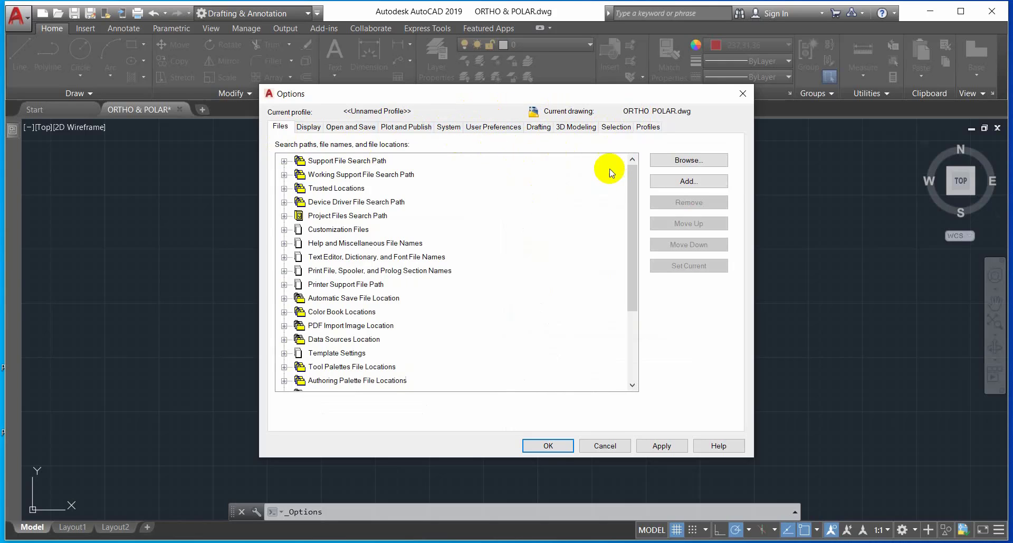
Enable the display of scroll bars in the drawing window, then shift the drawing vertically with the new scroll bar.
left_click(308, 127)
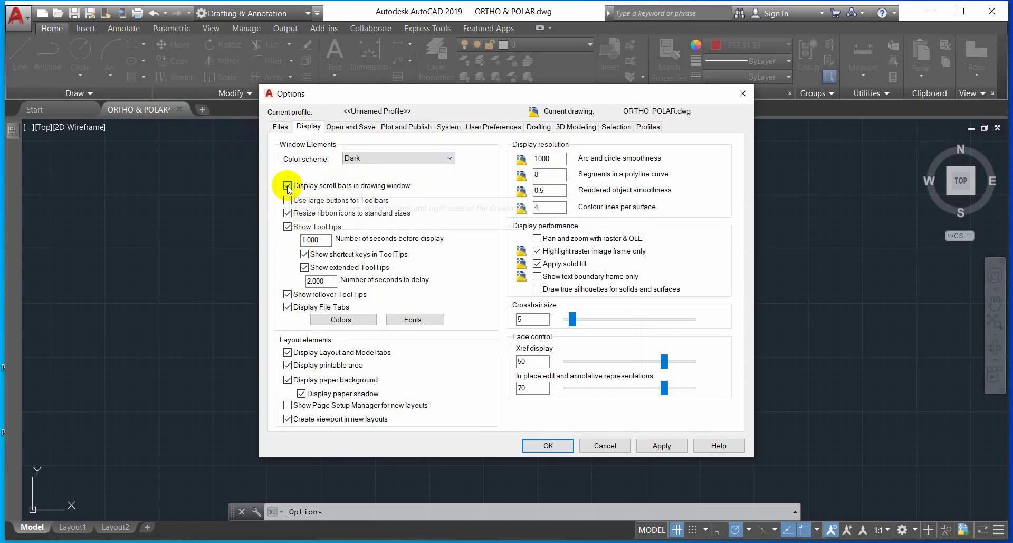
left_click(662, 446)
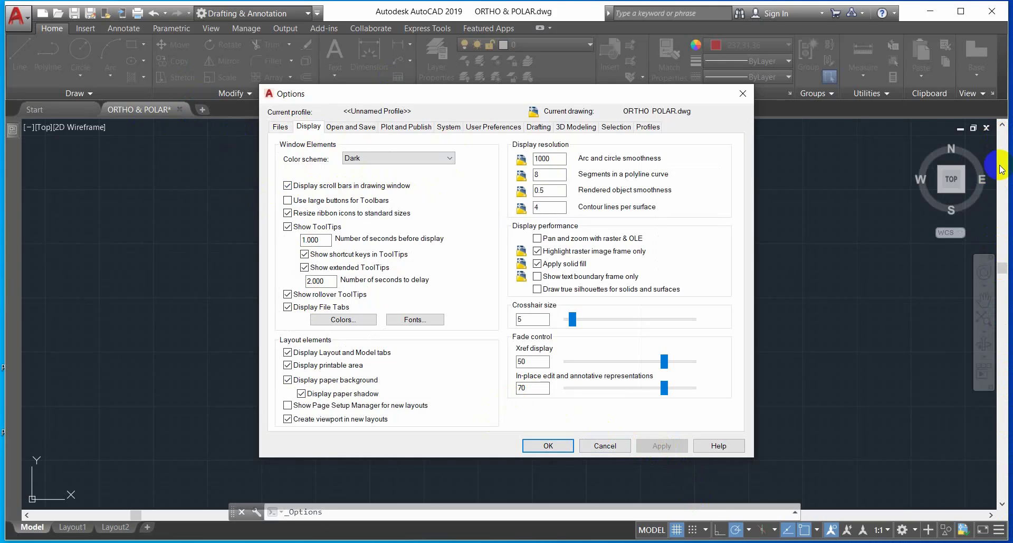
left_click(1003, 267)
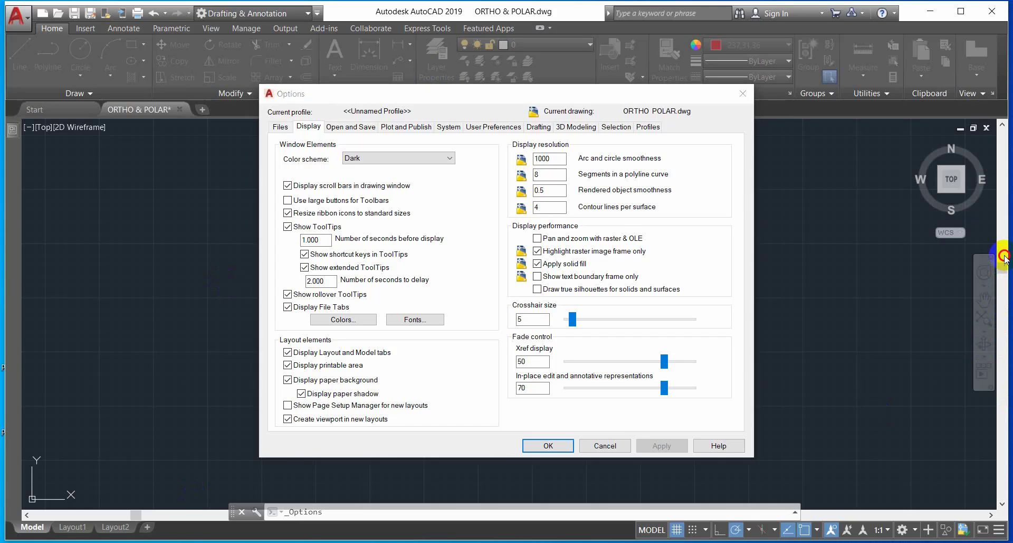
left_click(946, 191)
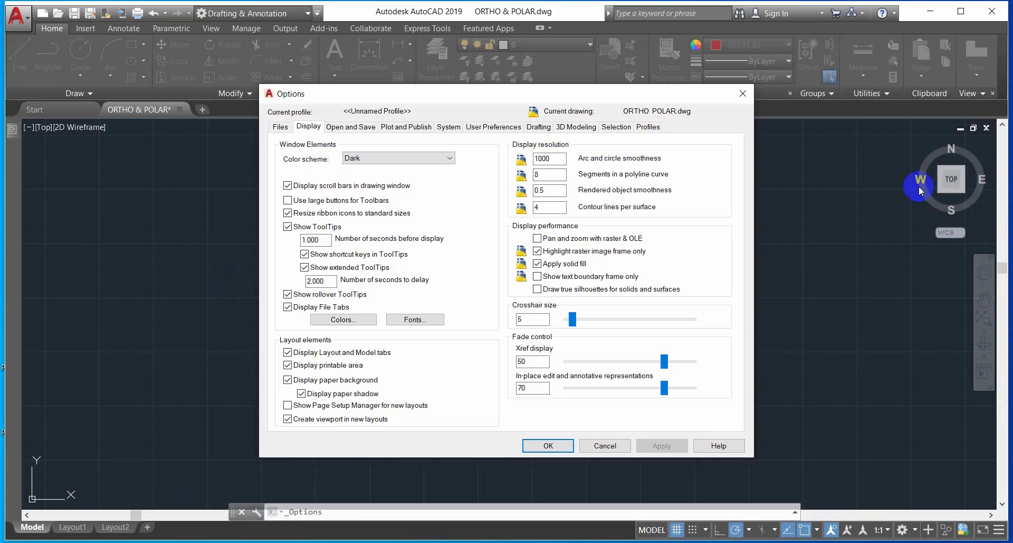
left_click(566, 445)
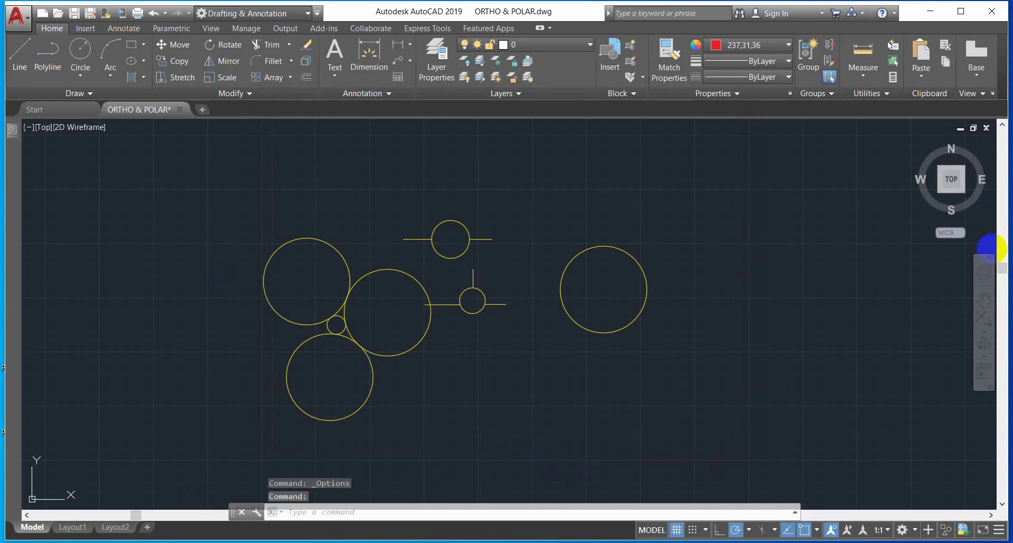
mouse_move(1006, 268)
left_mouse_down()
mouse_move(1002, 125)
mouse_move(1002, 437)
mouse_move(1002, 224)
mouse_move(1002, 232)
left_mouse_up()
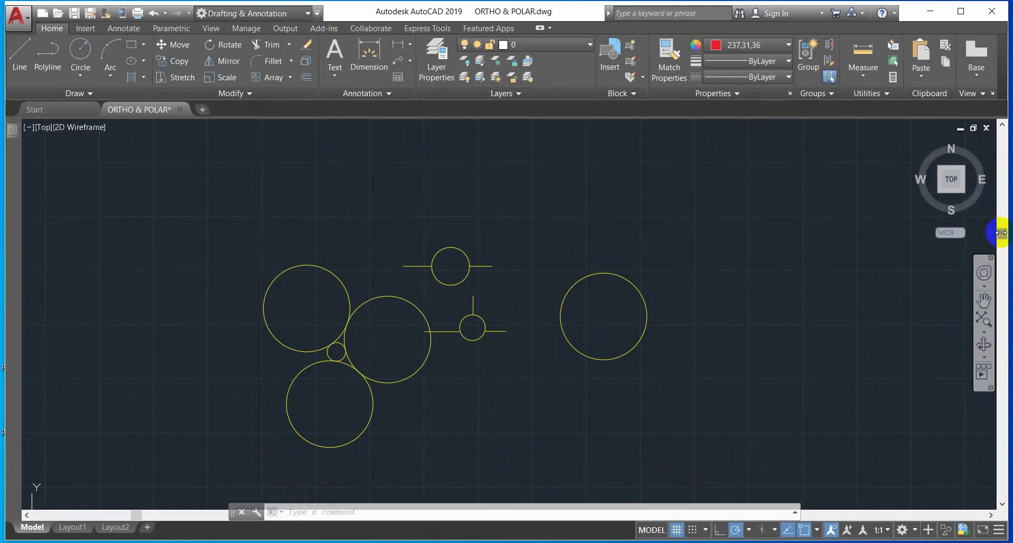
Turn off the display of scroll bars in the drawing window in the Options display settings.
left_click(21, 20)
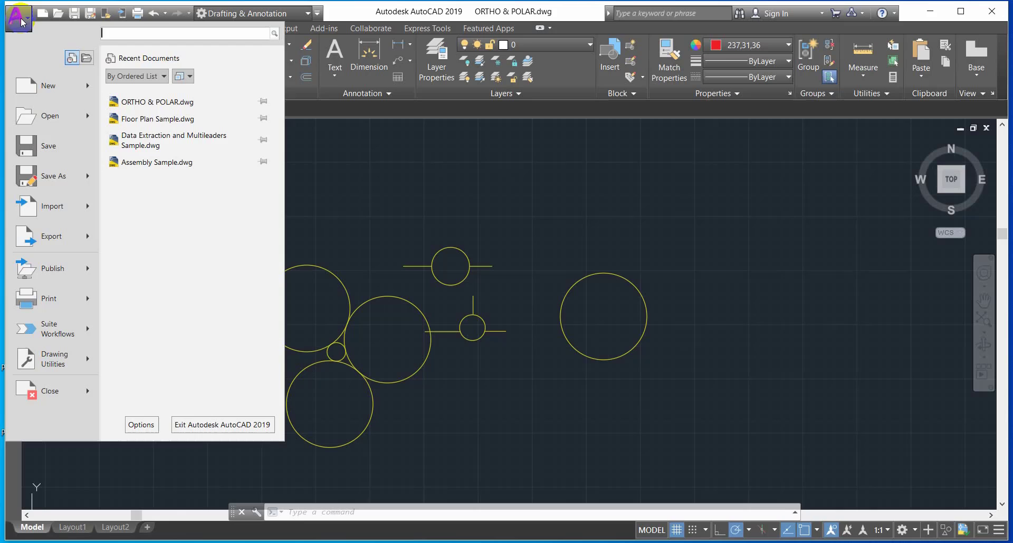
left_click(148, 431)
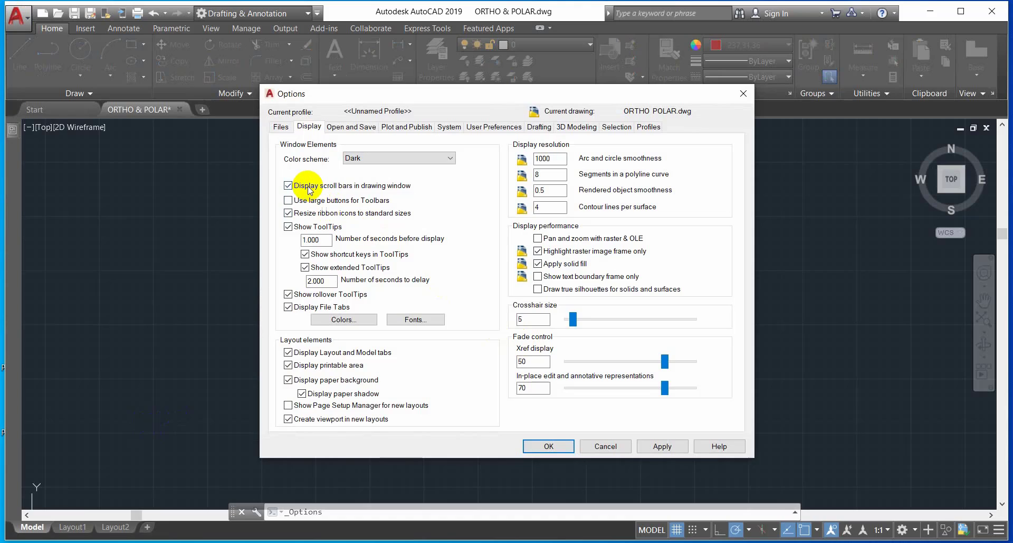
left_click(308, 188)
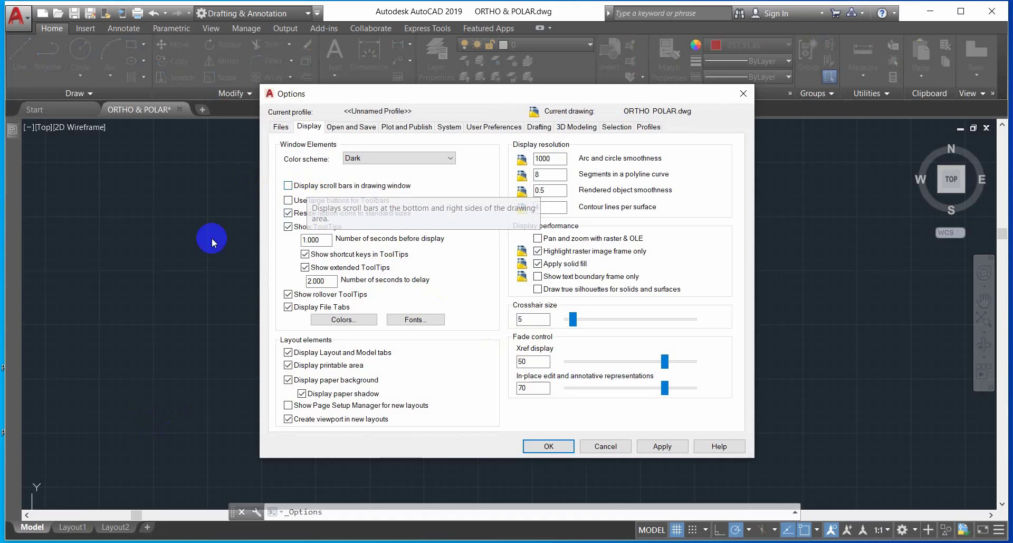
left_click(661, 449)
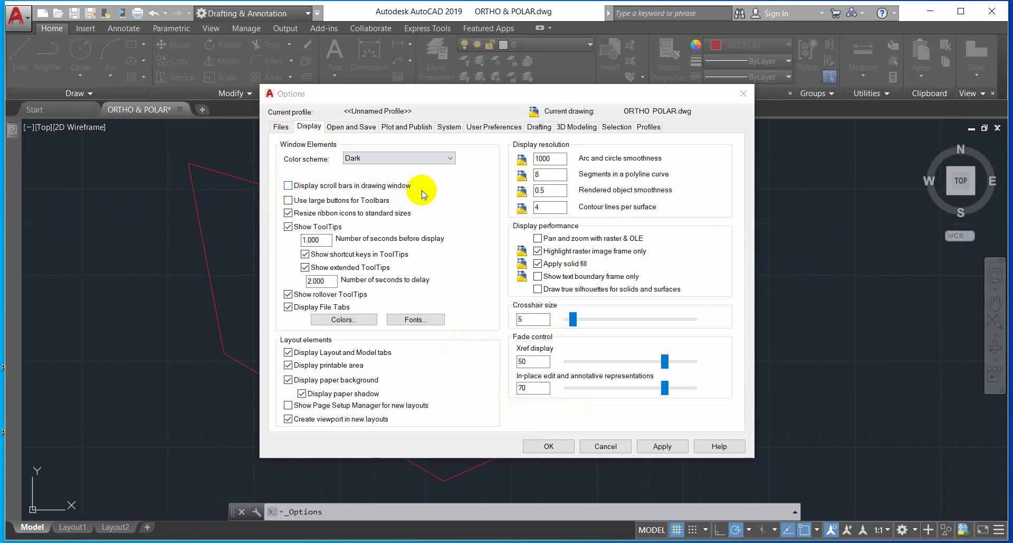
left_click(661, 447)
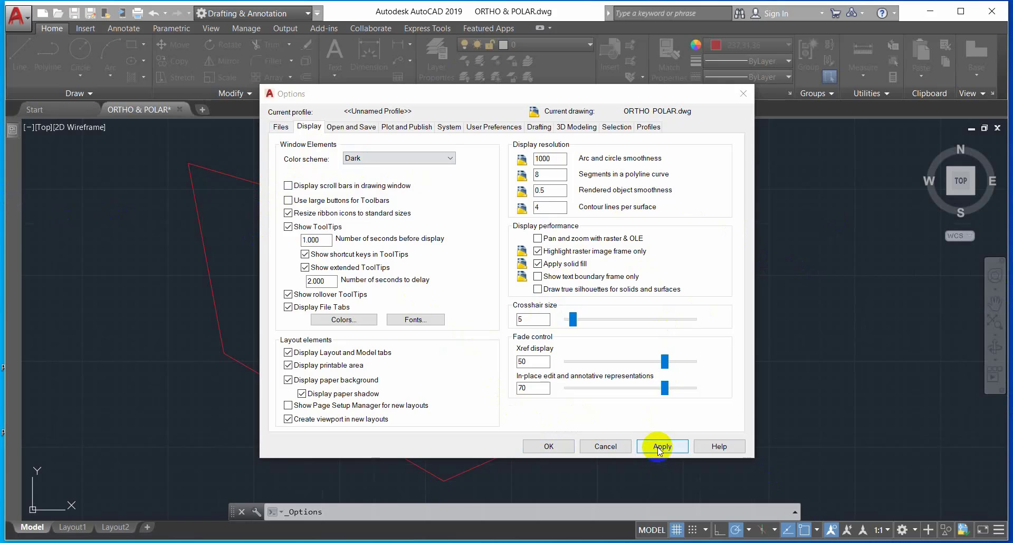
left_click(549, 446)
Examine the red five-sided outline and the yellow circles in the drawing area.
scroll(252, 264, "down", 5)
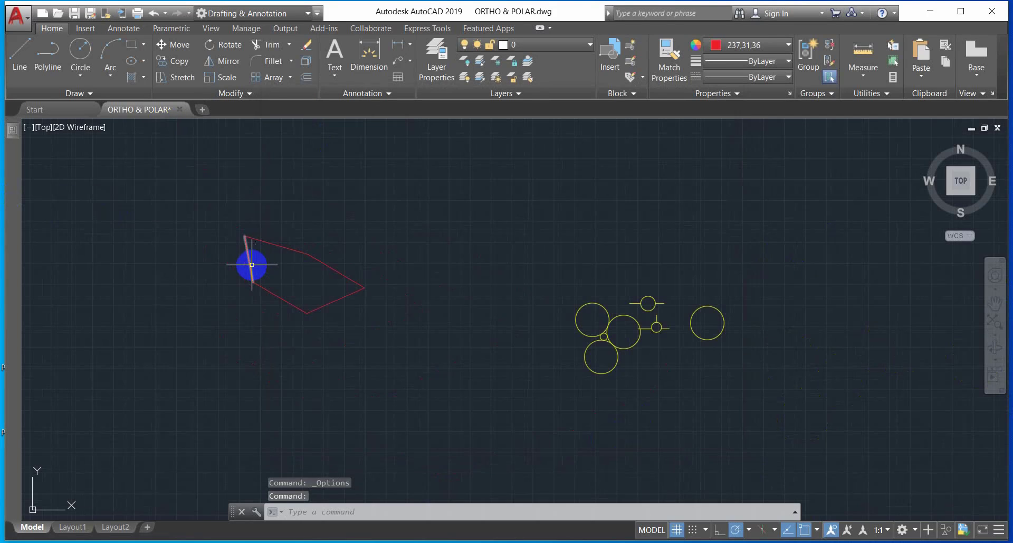
mouse_move(278, 287)
middle_mouse_down()
mouse_move(430, 287)
mouse_move(273, 354)
middle_mouse_up()
scroll(416, 285, "up", 5)
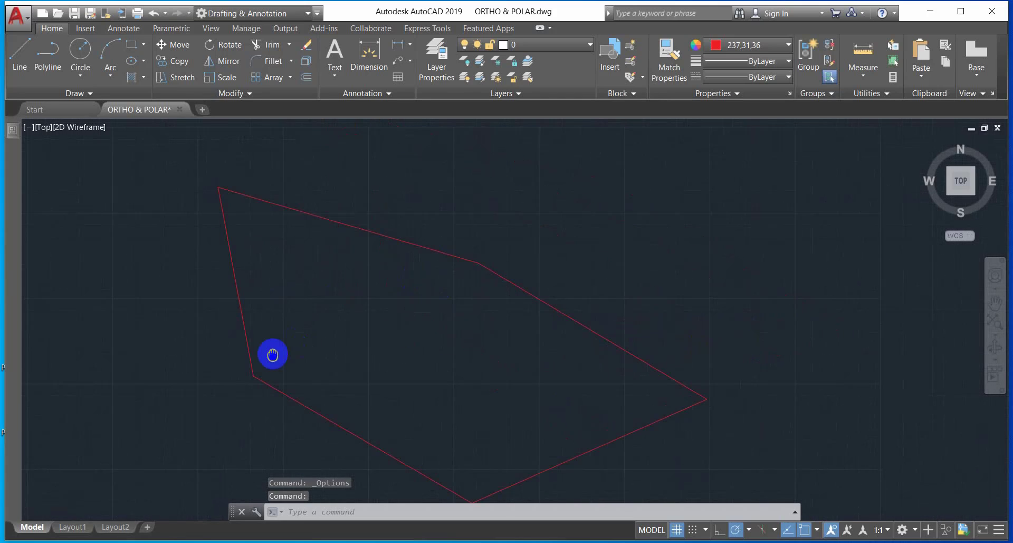
scroll(357, 330, "down", 2)
mouse_move(357, 330)
middle_mouse_down()
mouse_move(382, 287)
mouse_move(357, 331)
middle_mouse_up()
scroll(368, 299, "up", 2)
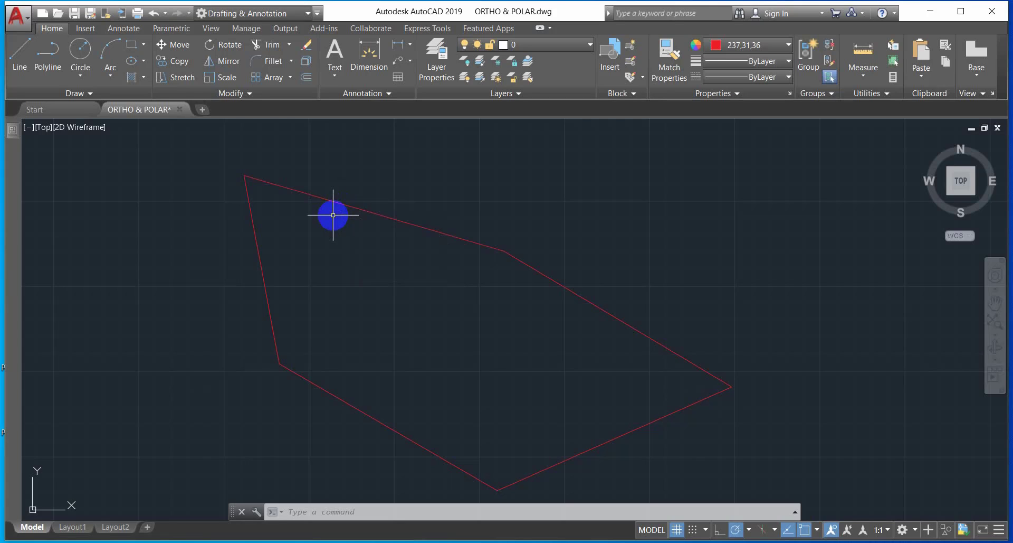
middle_click_drag(334, 214, 326, 226)
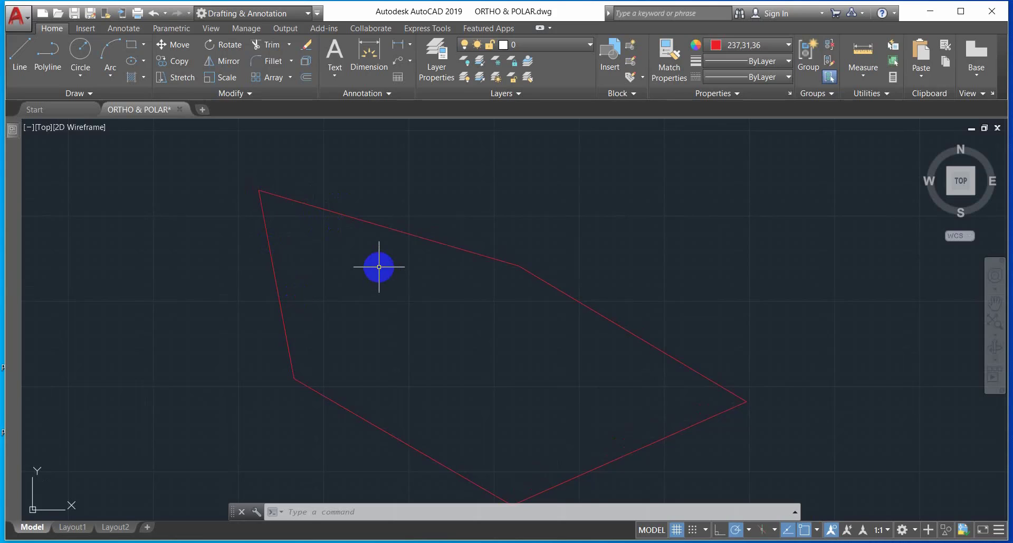
Turn off Show rollover ToolTips in the Options display settings using the OP command, and apply the change.
left_click(17, 14)
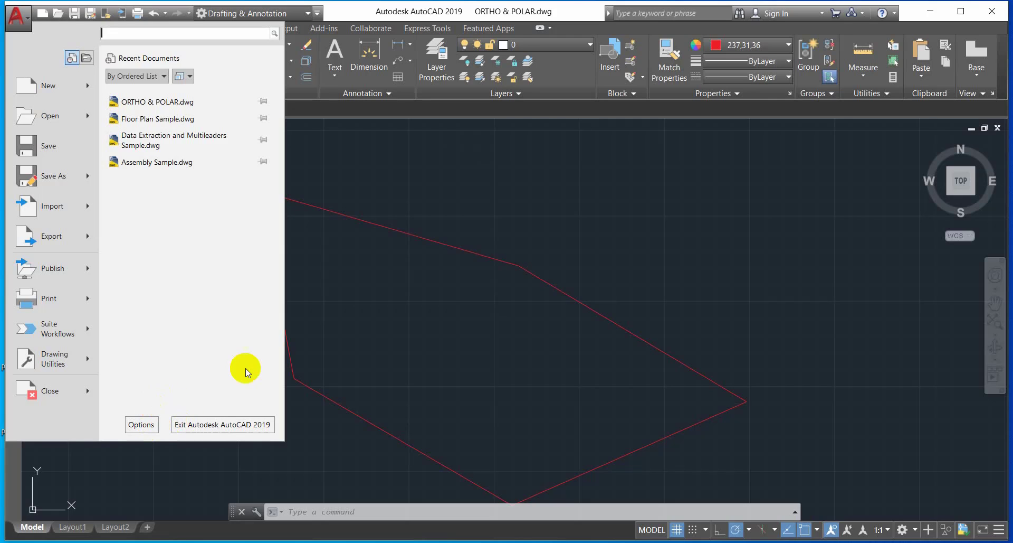
left_click(348, 332)
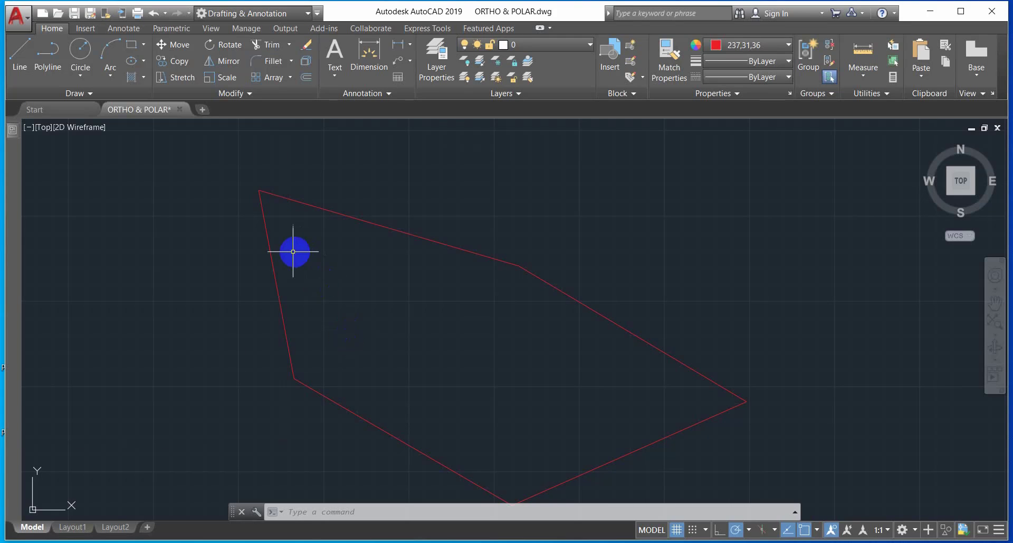
middle_click_drag(341, 273, 317, 250)
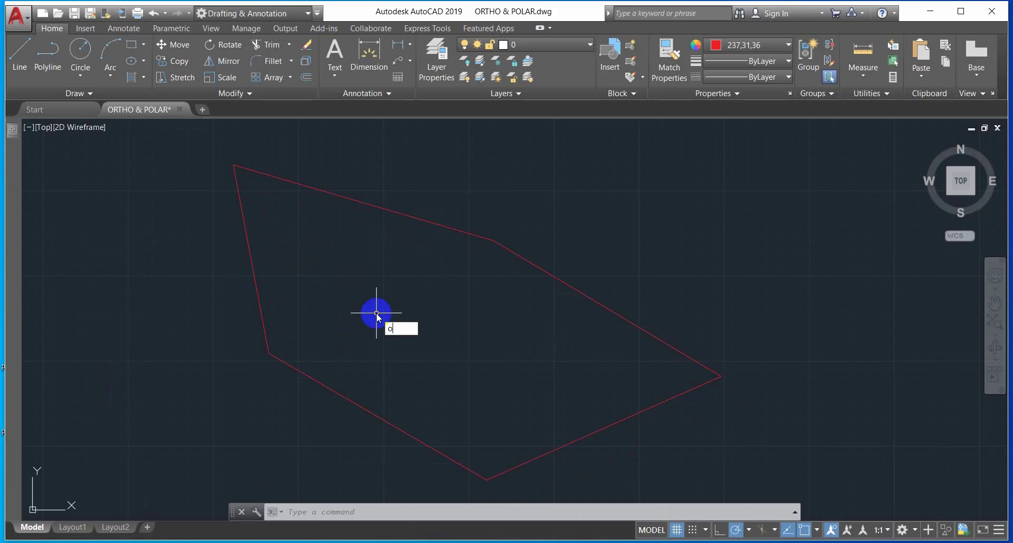
type("p")
key("Return")
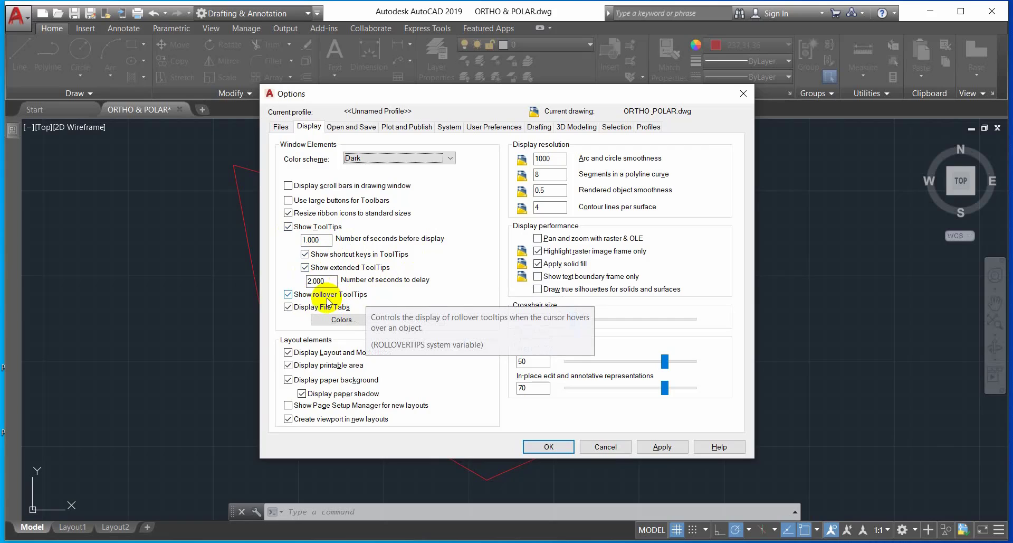
left_click(288, 294)
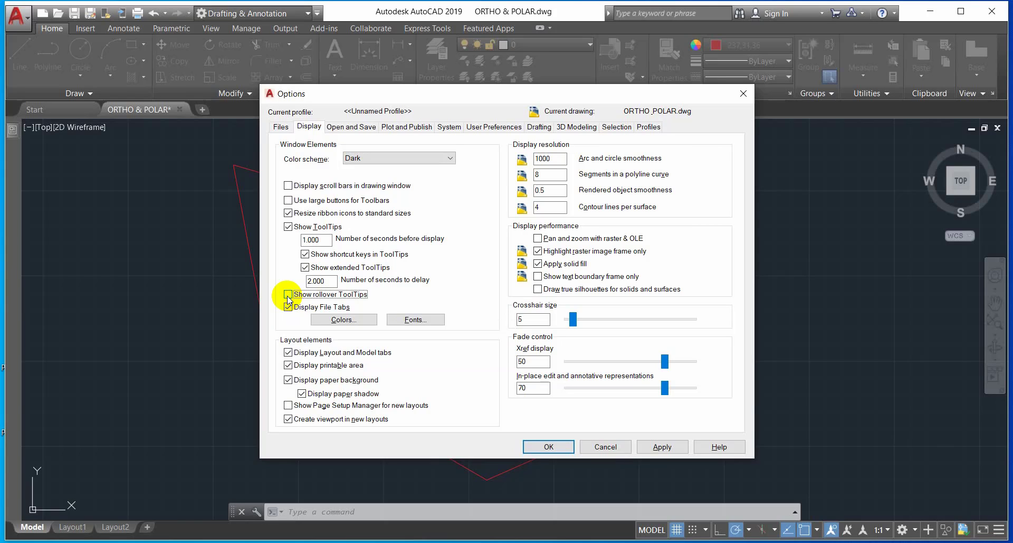
left_click(666, 449)
left_click(549, 447)
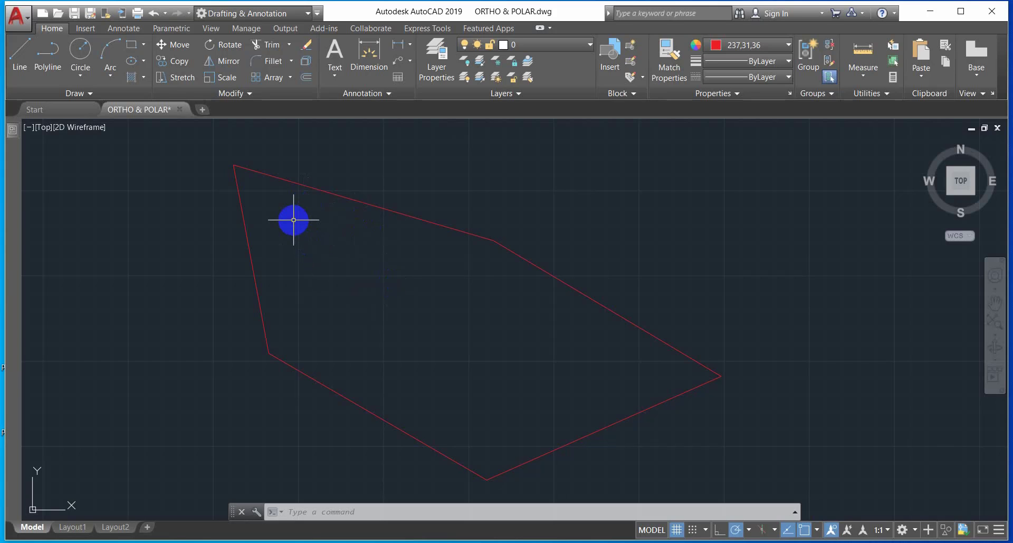
Reopen Options with the OP command, turn Show rollover ToolTips back on, and apply the change.
mouse_move(293, 220)
middle_mouse_down()
mouse_move(296, 243)
mouse_move(258, 265)
middle_mouse_up()
scroll(296, 241, "up", 2)
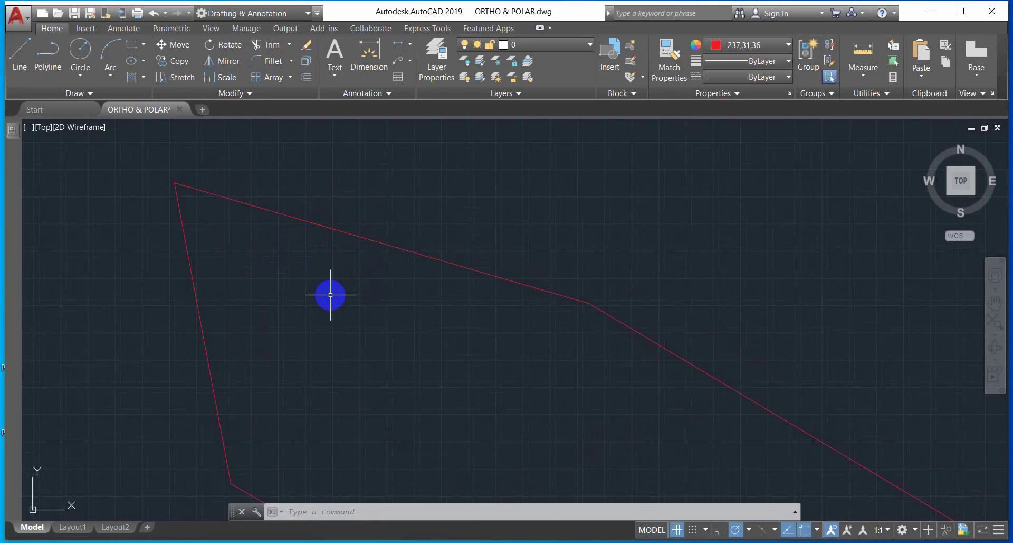
scroll(330, 295, "down", 2)
mouse_move(333, 294)
middle_mouse_down()
mouse_move(328, 267)
mouse_move(319, 269)
middle_mouse_up()
scroll(317, 238, "up", 2)
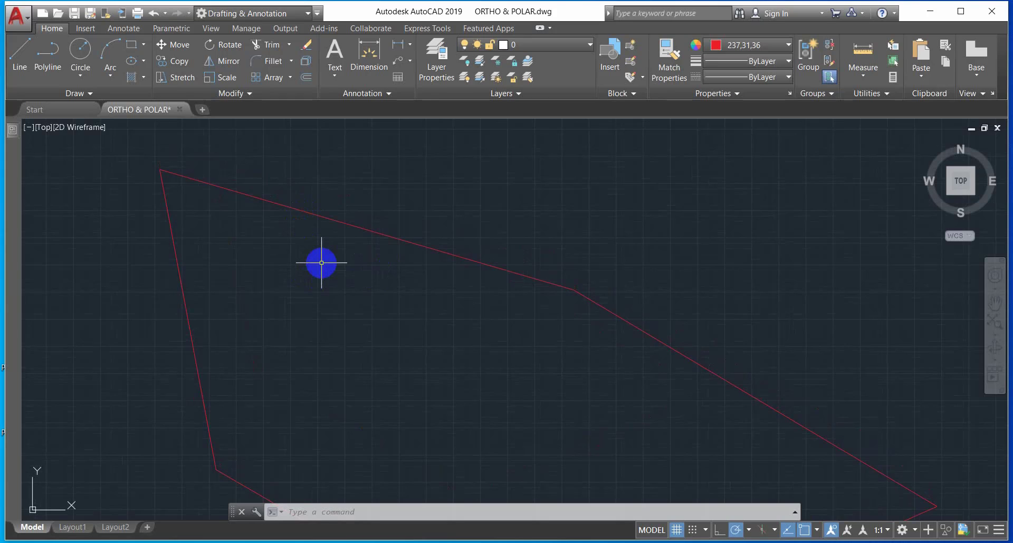
type("op")
key("Return")
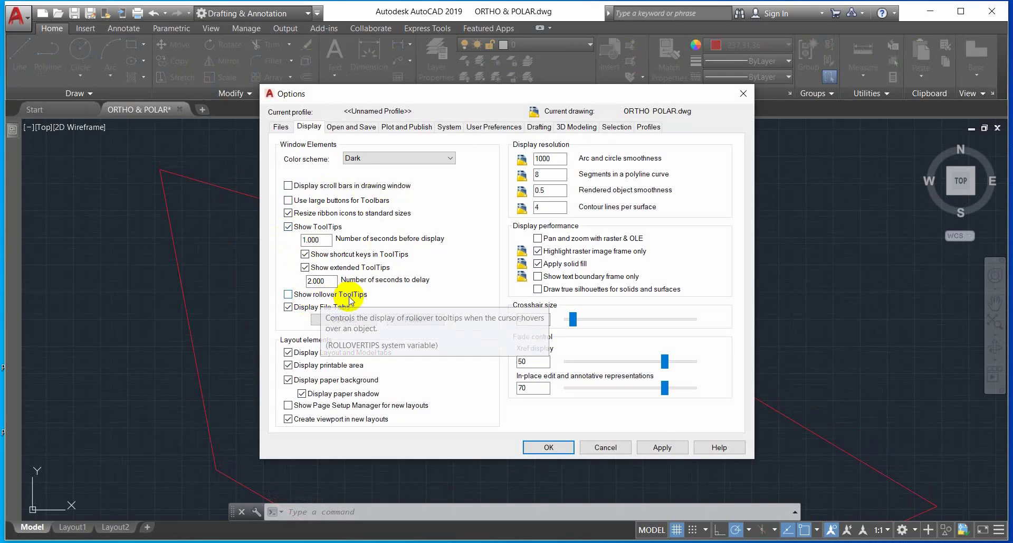
left_click(291, 296)
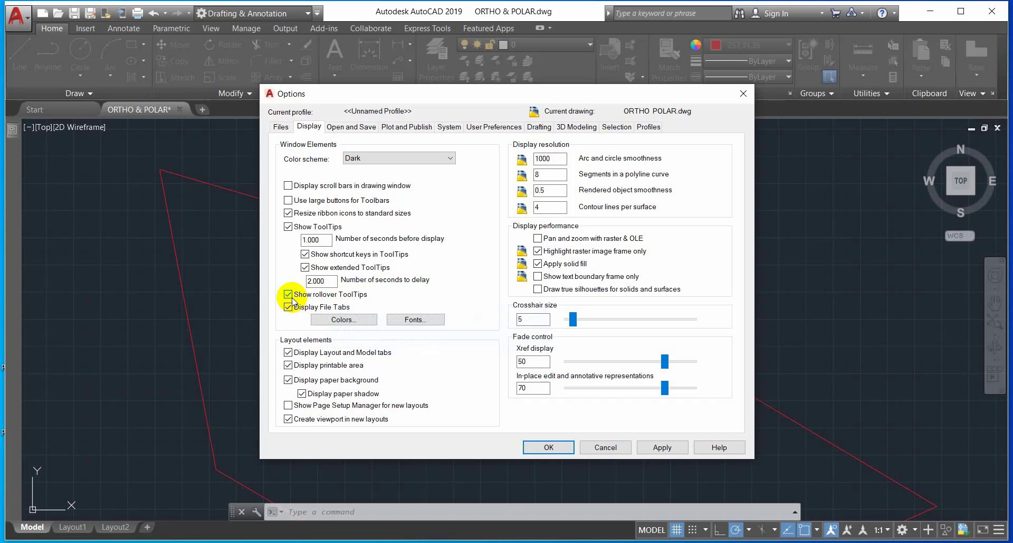
left_click(662, 447)
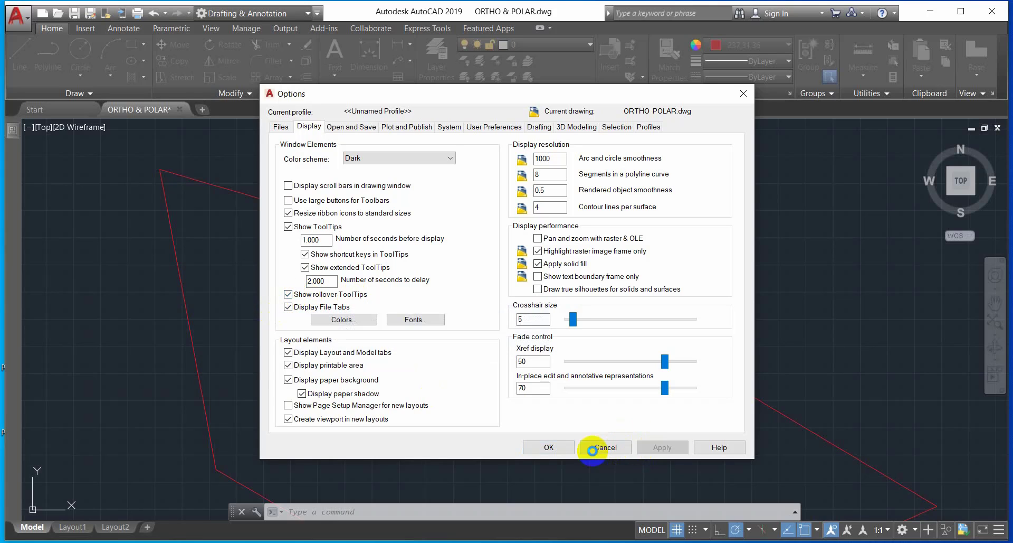
left_click(549, 447)
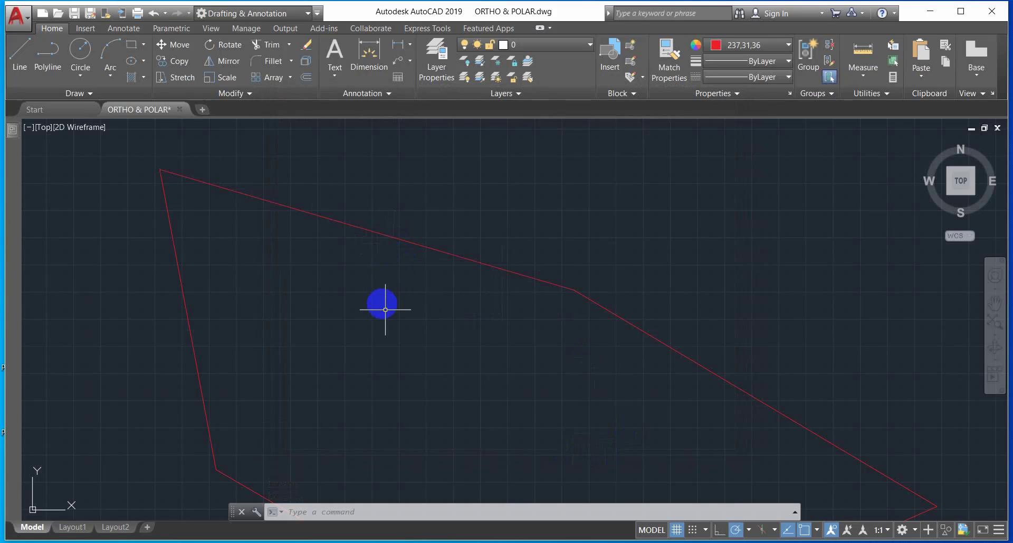
scroll(497, 365, "down", 4)
mouse_move(497, 365)
middle_mouse_down()
mouse_move(443, 299)
mouse_move(419, 323)
middle_mouse_up()
scroll(444, 299, "up", 2)
scroll(470, 301, "up", 2)
scroll(521, 323, "down", 2)
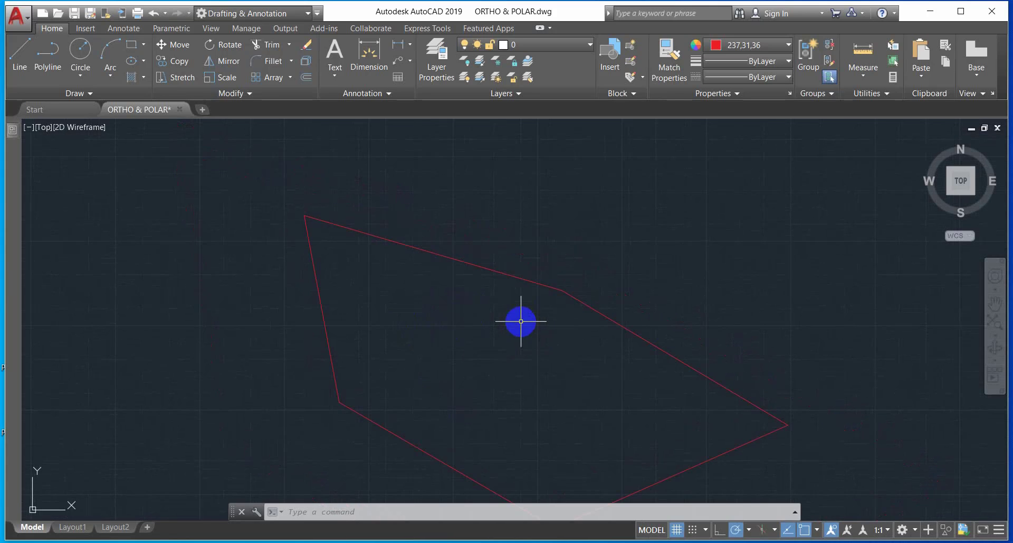
mouse_move(522, 323)
middle_mouse_down()
mouse_move(525, 339)
mouse_move(501, 318)
middle_mouse_up()
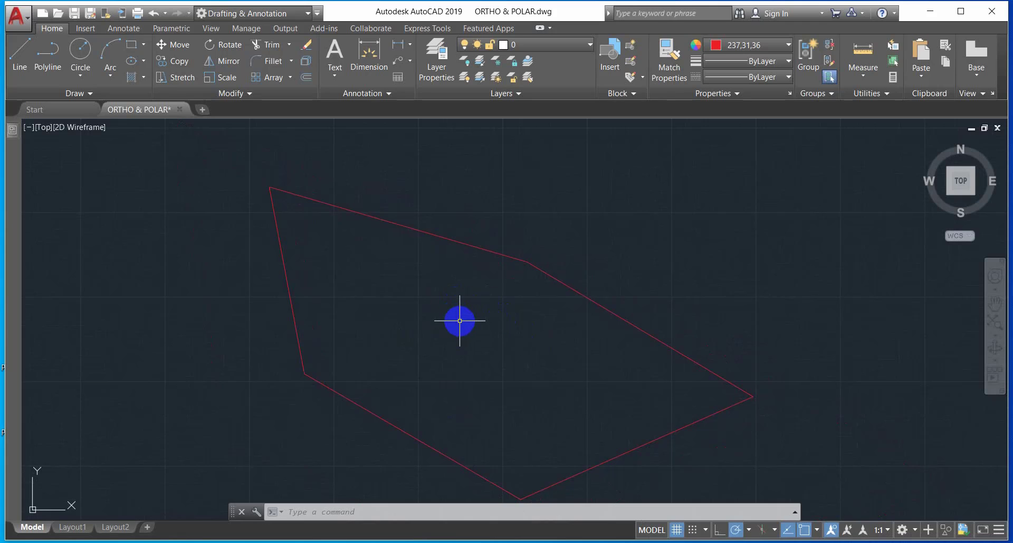
scroll(459, 321, "up", 2)
mouse_move(450, 296)
middle_mouse_down()
mouse_move(458, 367)
mouse_move(457, 334)
mouse_move(414, 318)
middle_mouse_up()
scroll(406, 285, "down", 2)
middle_click_drag(461, 350, 461, 301)
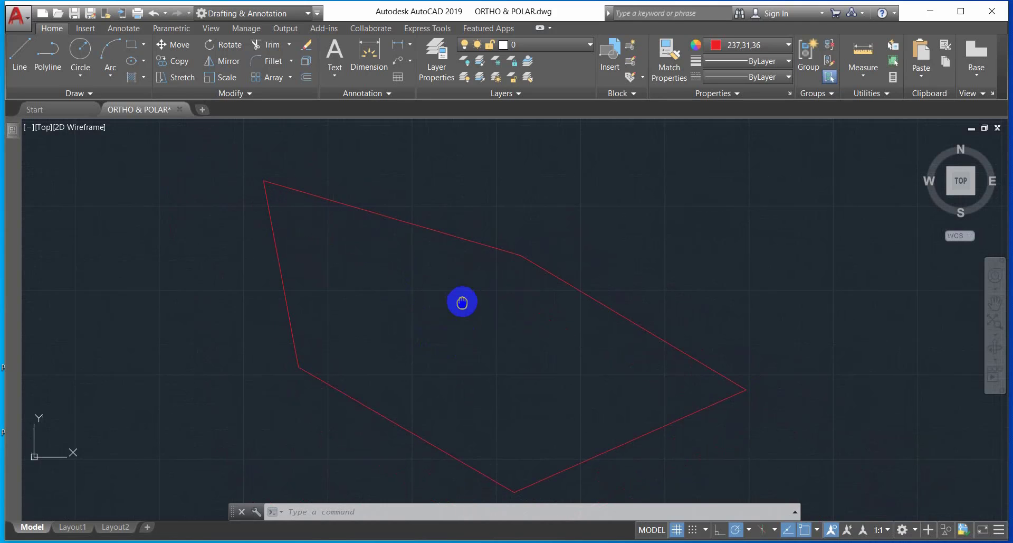
scroll(472, 355, "up", 2)
mouse_move(473, 353)
middle_mouse_down()
mouse_move(466, 364)
mouse_move(479, 395)
middle_mouse_up()
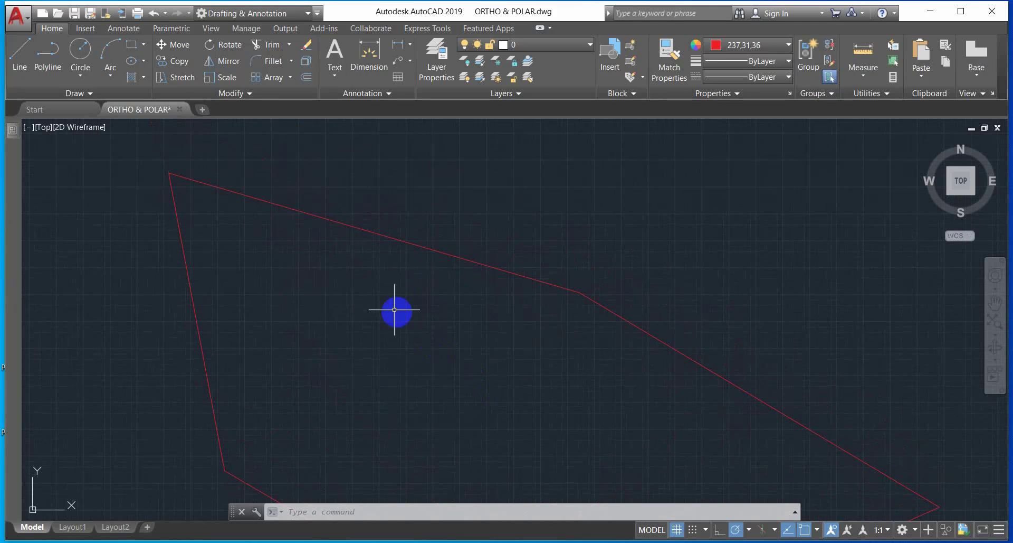
middle_click_drag(430, 331, 448, 348)
scroll(380, 328, "up", 2)
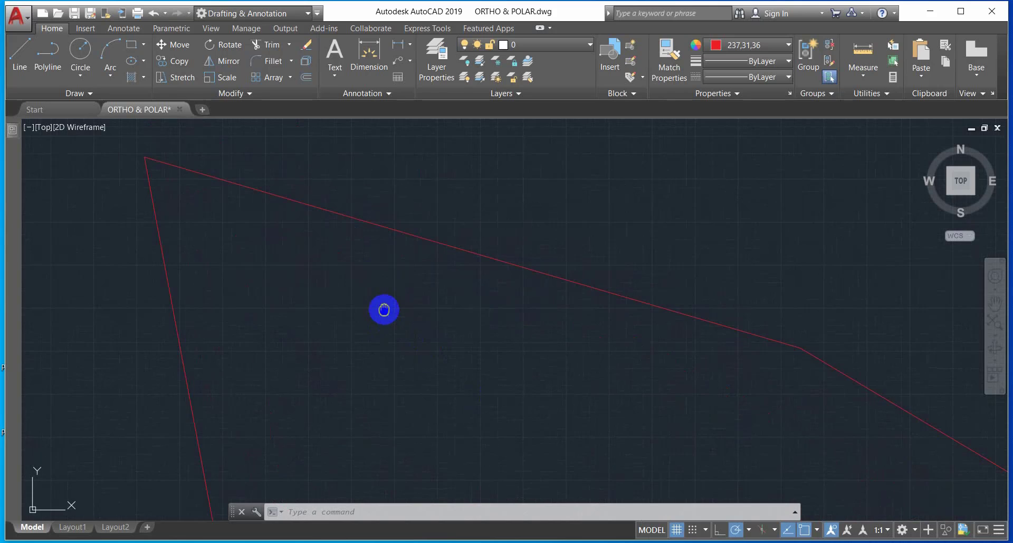
middle_click_drag(383, 309, 387, 334)
scroll(466, 375, "down", 4)
scroll(418, 297, "up", 4)
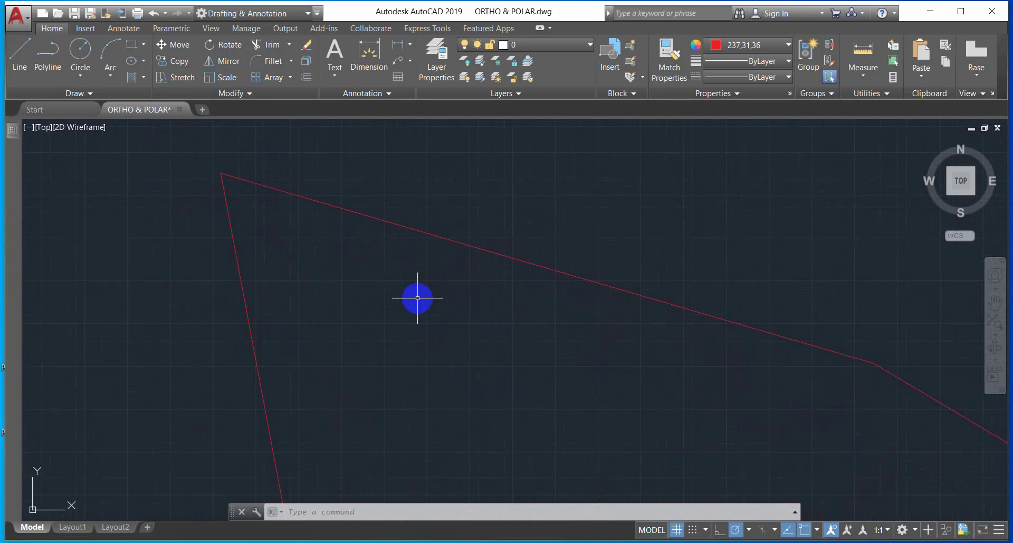
middle_click_drag(417, 298, 373, 283)
scroll(475, 347, "down", 4)
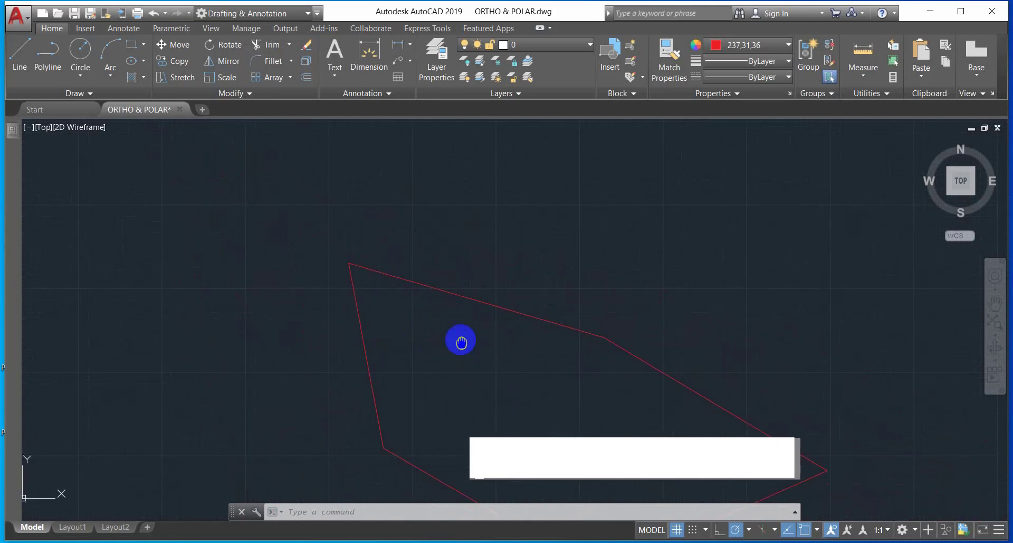
scroll(435, 356, "up", 2)
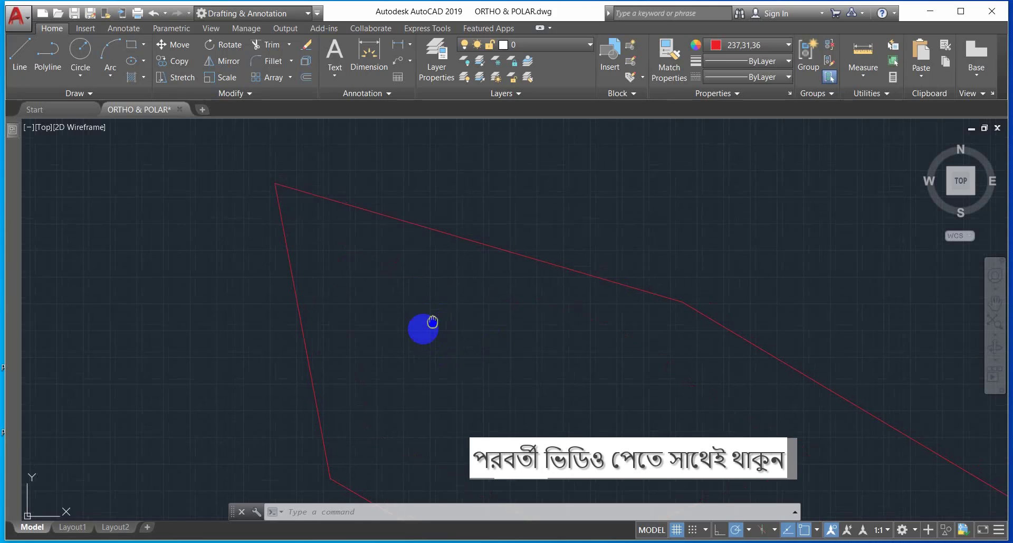
middle_click_drag(423, 331, 396, 321)
scroll(527, 366, "up", 2)
middle_click_drag(527, 366, 527, 410)
scroll(525, 410, "down", 2)
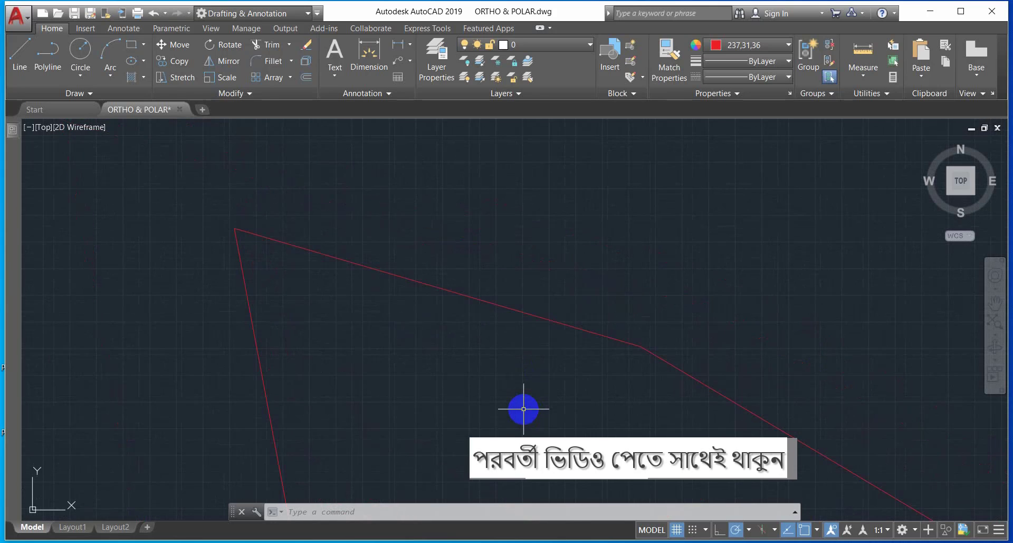